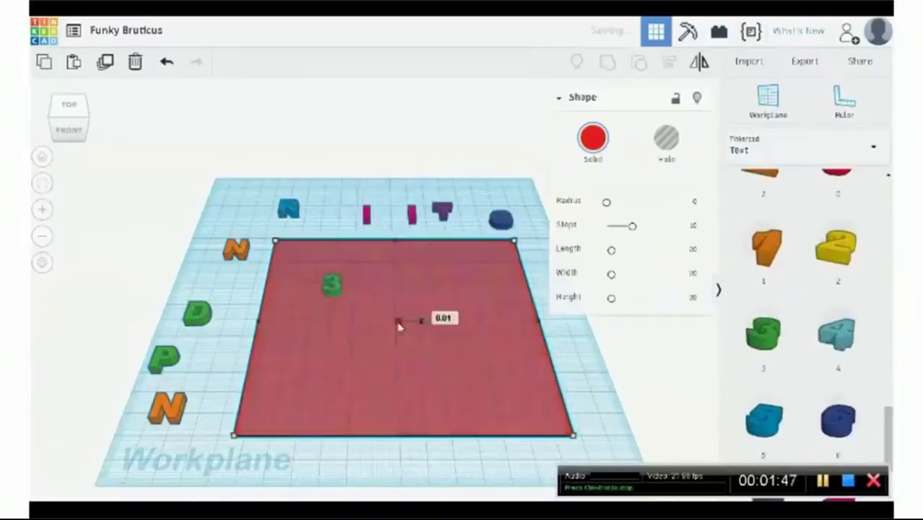
# Arrange the letters on the red base, add a yellow star symbol, and select all objects
pyautogui.moveTo(399, 327); pyautogui.dragTo(375, 285)
pyautogui.click(862, 232)
pyautogui.moveTo(764, 455); pyautogui.dragTo(543, 335)
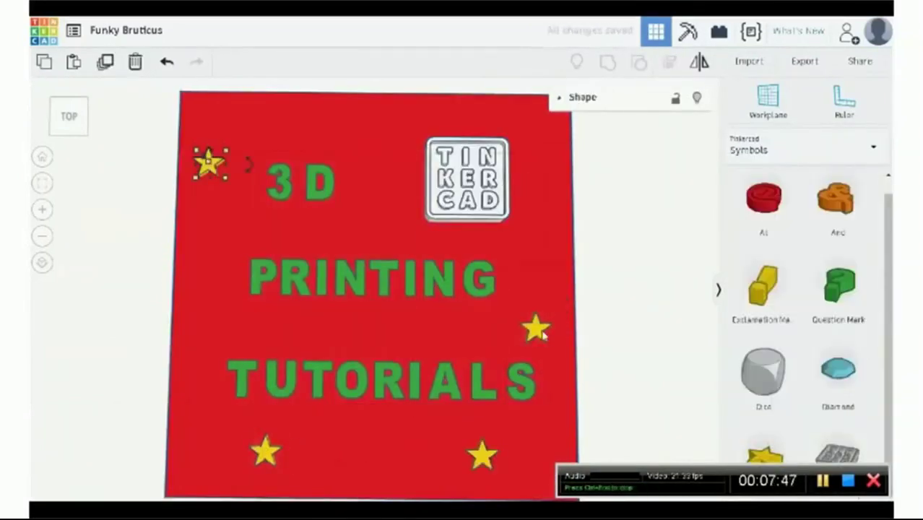
pyautogui.hotkey('ctrl', 'a')
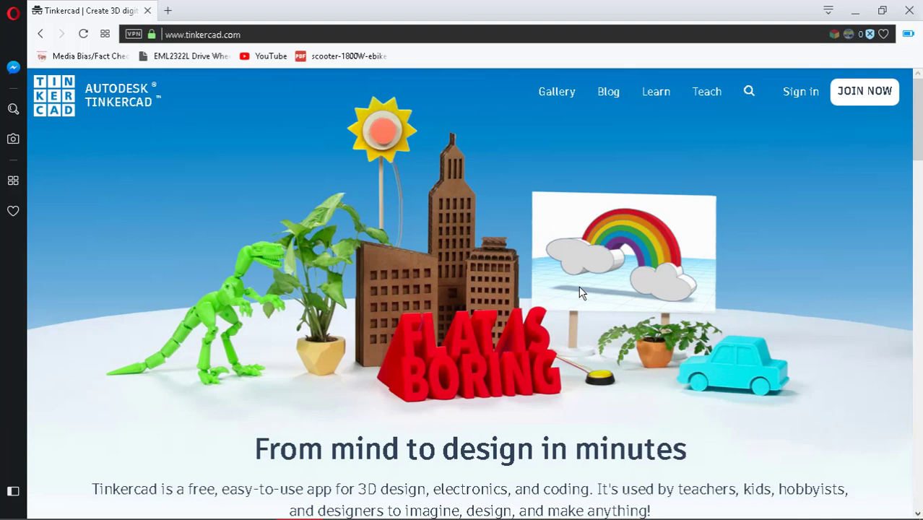
# Go from the Tinkercad home page to the Autodesk Create account page via JOIN NOW
pyautogui.click(260, 34)
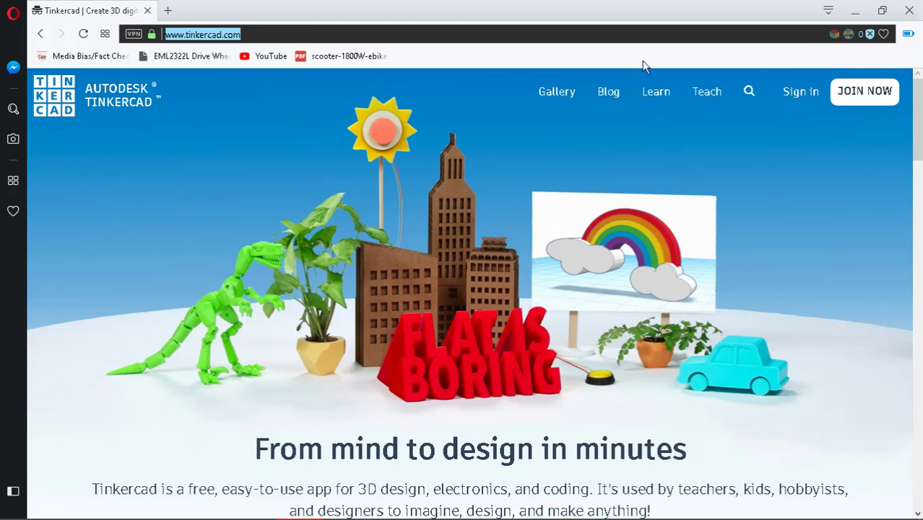
pyautogui.click(859, 99)
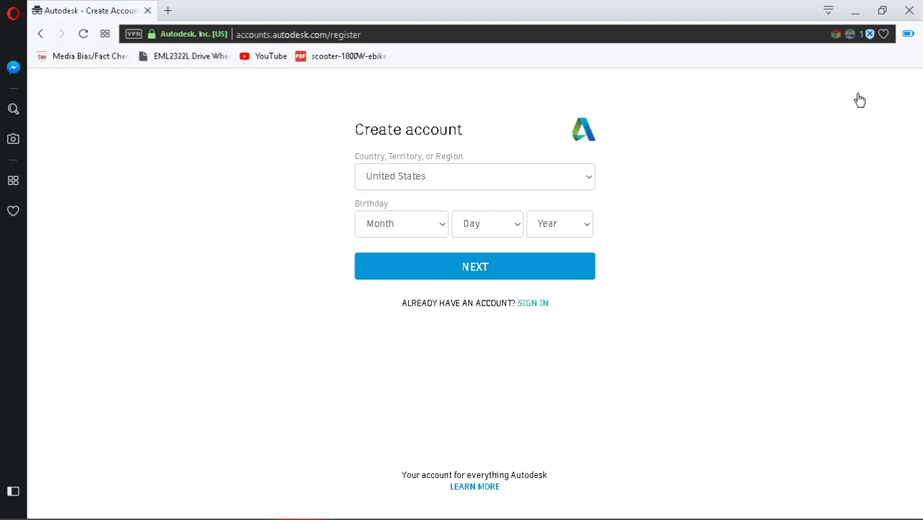
# Enter the birthday January 1, 2019 and continue to the account details form
pyautogui.click(409, 232)
pyautogui.click(417, 260)
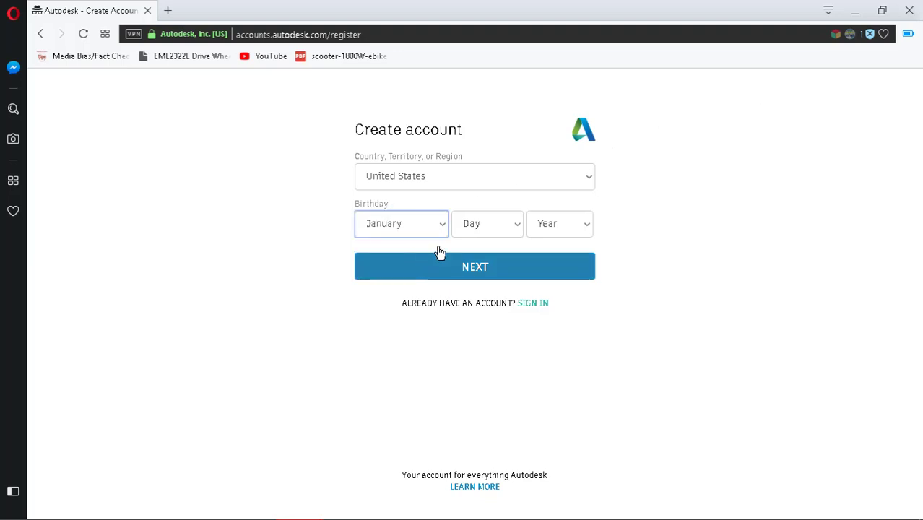
pyautogui.click(476, 230)
pyautogui.click(482, 261)
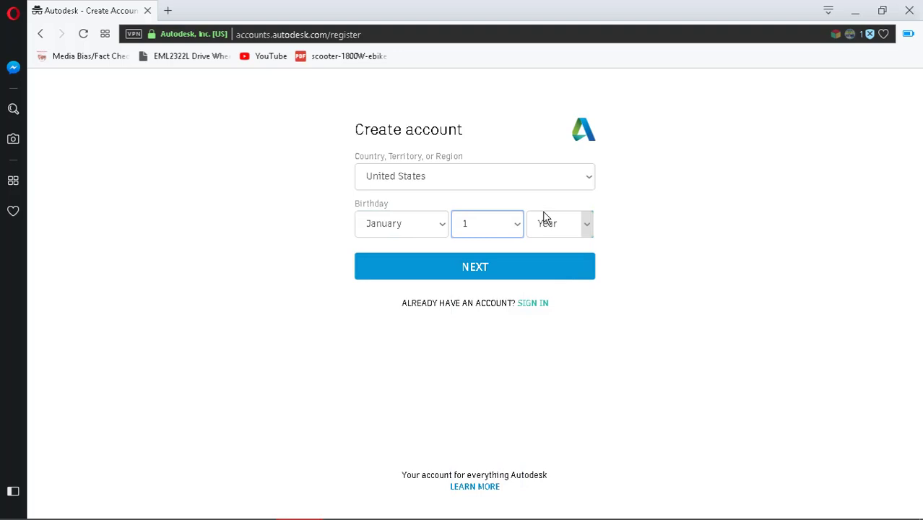
pyautogui.click(549, 230)
pyautogui.click(554, 259)
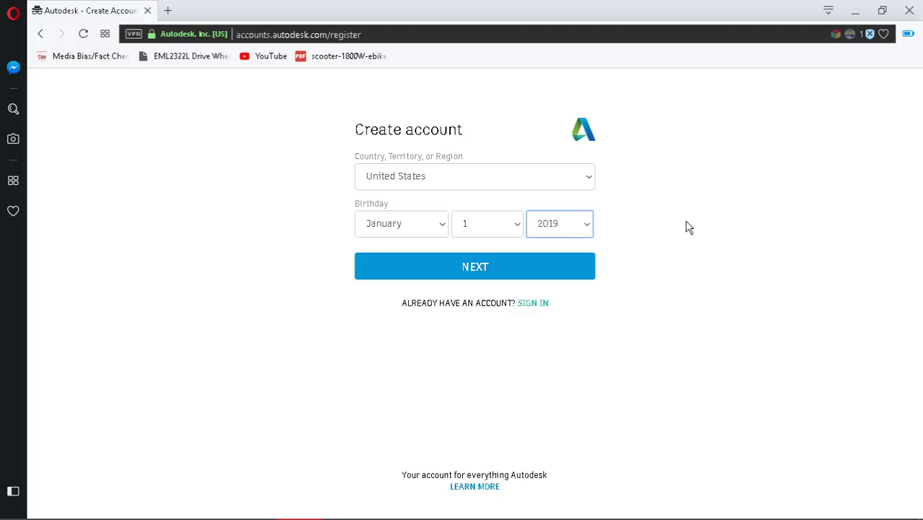
pyautogui.click(555, 269)
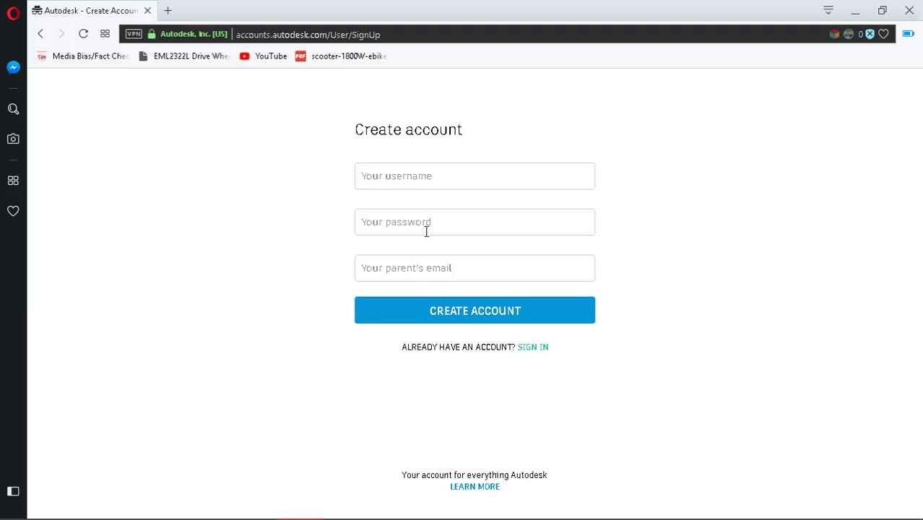
# Enter the child account's username, correcting a couple of false starts
pyautogui.click(397, 267)
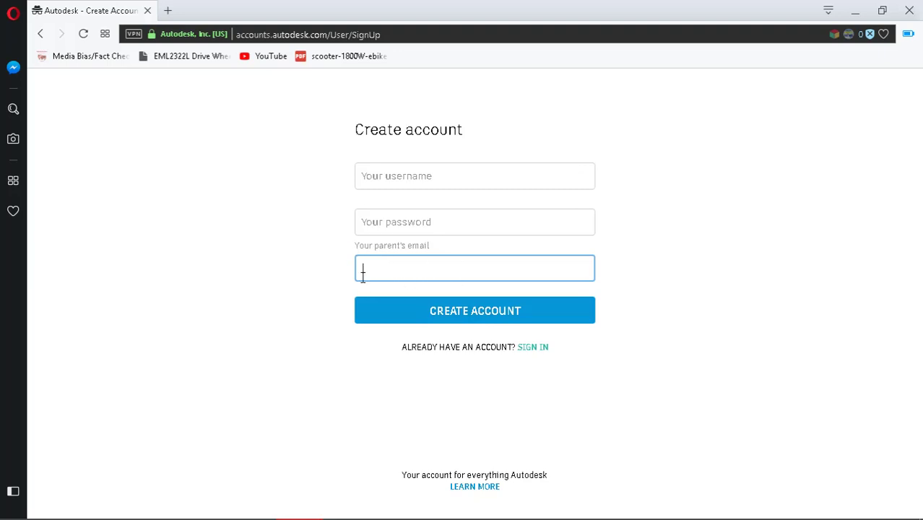
pyautogui.click(389, 181)
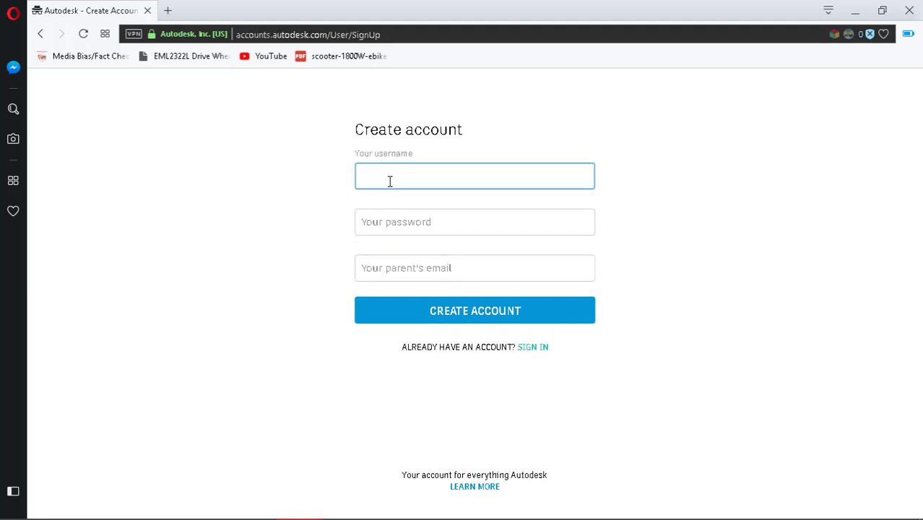
pyautogui.write('wowwowowo')
pyautogui.press('BackSpace')
pyautogui.press('BackSpace')
pyautogui.press('BackSpace')
pyautogui.press('BackSpace')
pyautogui.press('BackSpace')
pyautogui.press('BackSpace')
pyautogui.press('BackSpace')
pyautogui.press('BackSpace')
pyautogui.press('BackSpace')
pyautogui.write('test')
pyautogui.write('awes')
pyautogui.press('BackSpace')
pyautogui.press('BackSpace')
pyautogui.write('odesktinkerd')
pyautogui.write('ad101010')
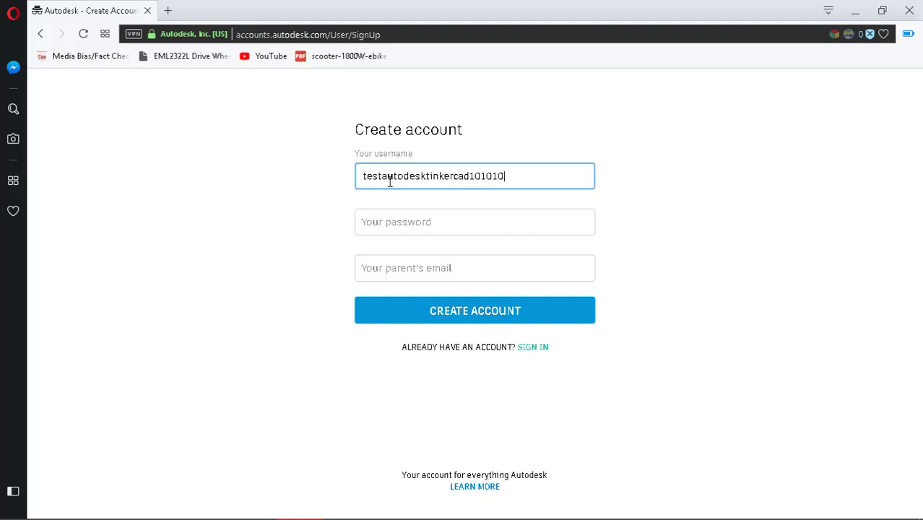
# Fill in a password that meets the requirements and move to the parent's email field
pyautogui.press('Tab')
pyautogui.write('********')
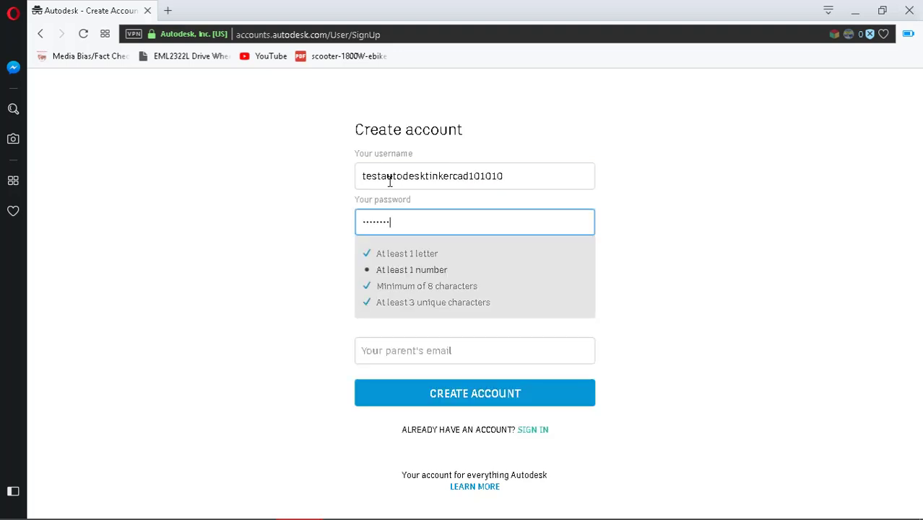
pyautogui.write('1')
pyautogui.press('Tab')
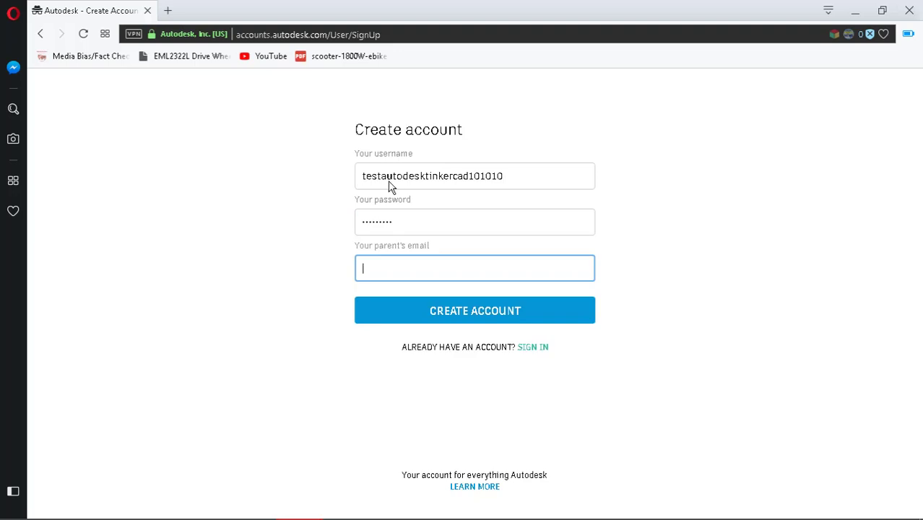
# Open mailinator.com in a new browser tab
pyautogui.hotkey('ctrl', 't')
pyautogui.write('mail')
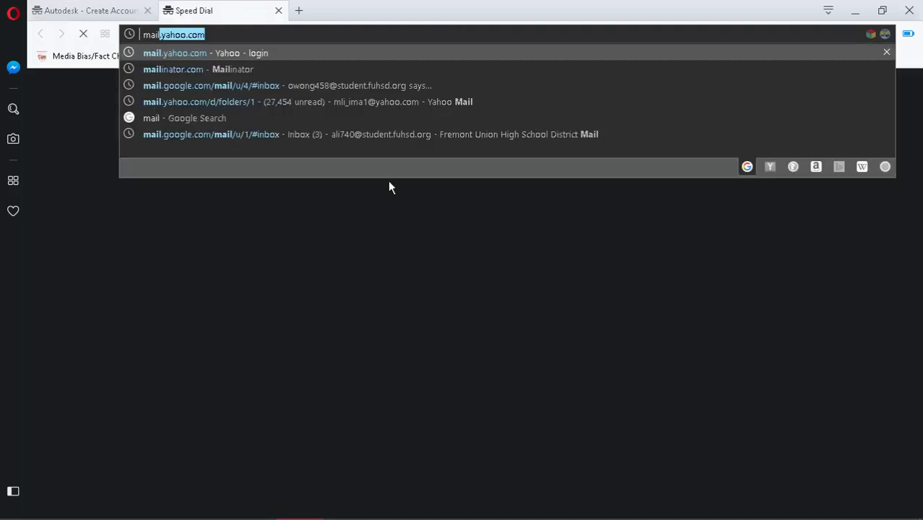
pyautogui.press('BackSpace')
pyautogui.write('inator')
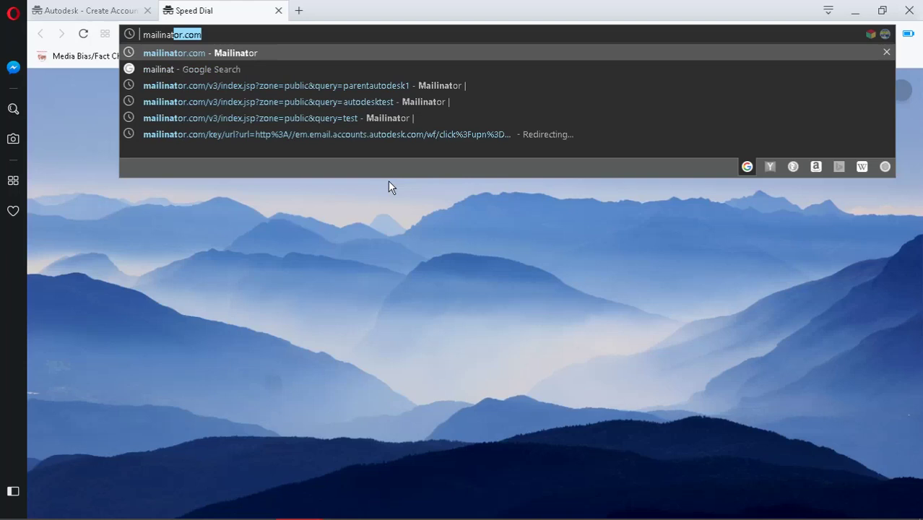
pyautogui.press('Return')
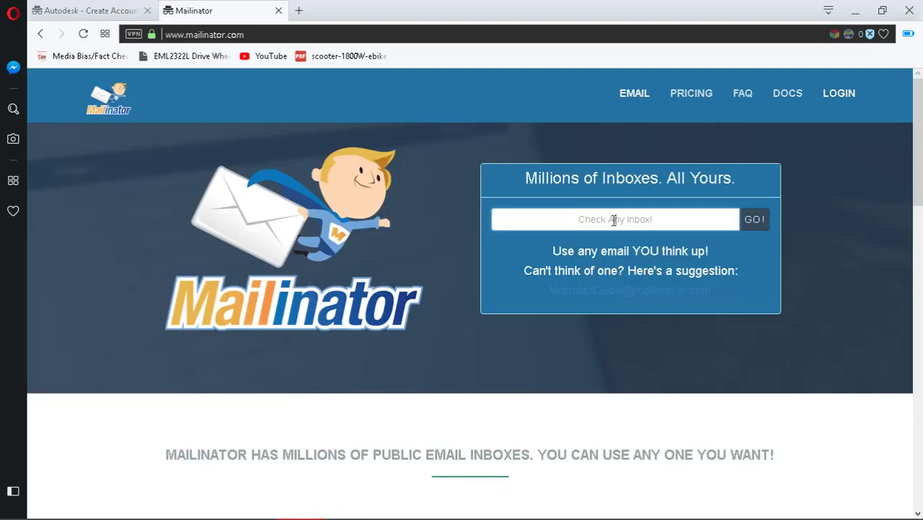
# Open a public inbox under a chosen name and copy that inbox name
pyautogui.click(614, 220)
pyautogui.press('Return')
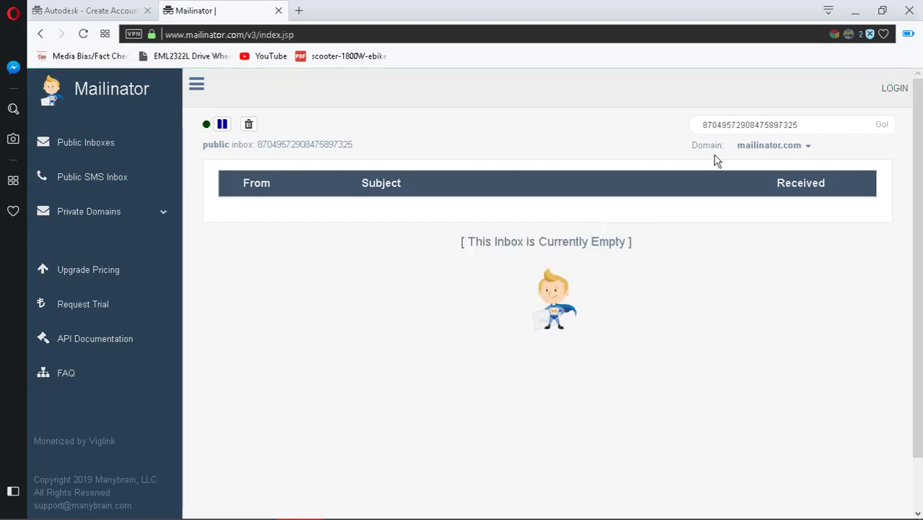
pyautogui.doubleClick(810, 124)
pyautogui.hotkey('ctrl', 'c')
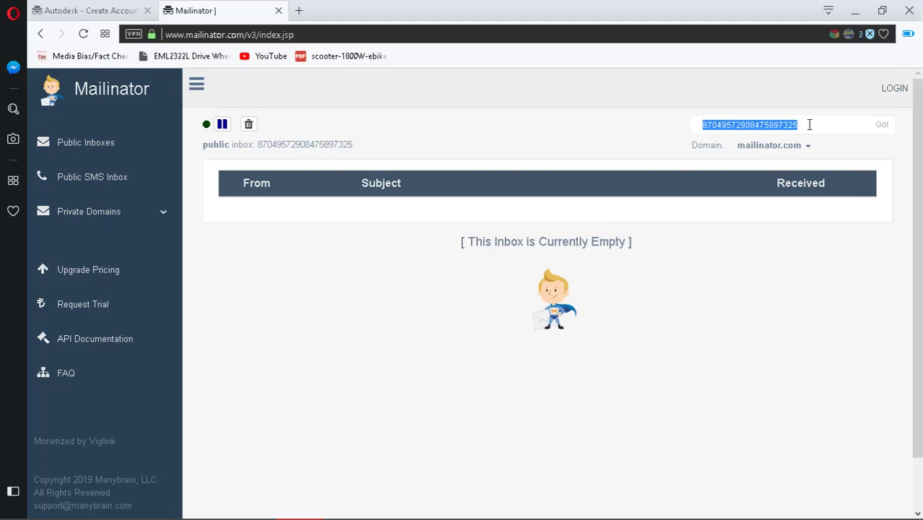
pyautogui.hotkey('ctrl', 'Tab')
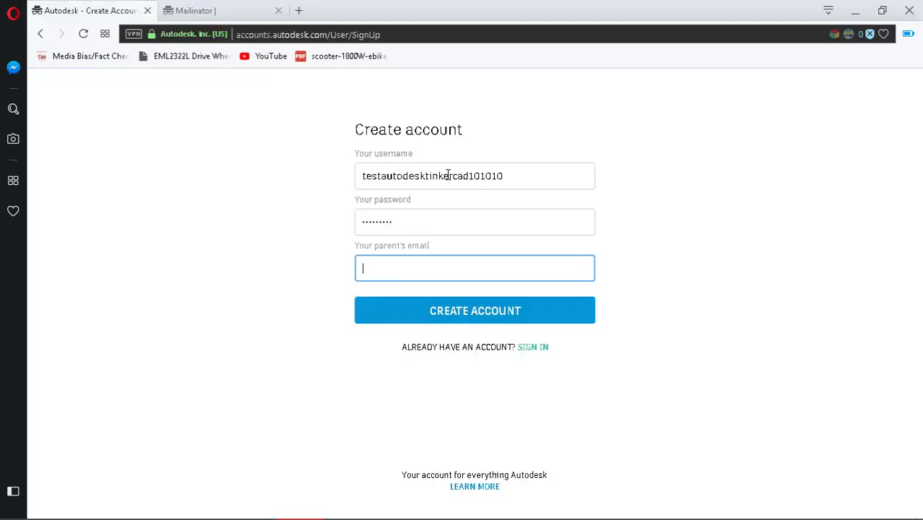
pyautogui.hotkey('ctrl', 'v')
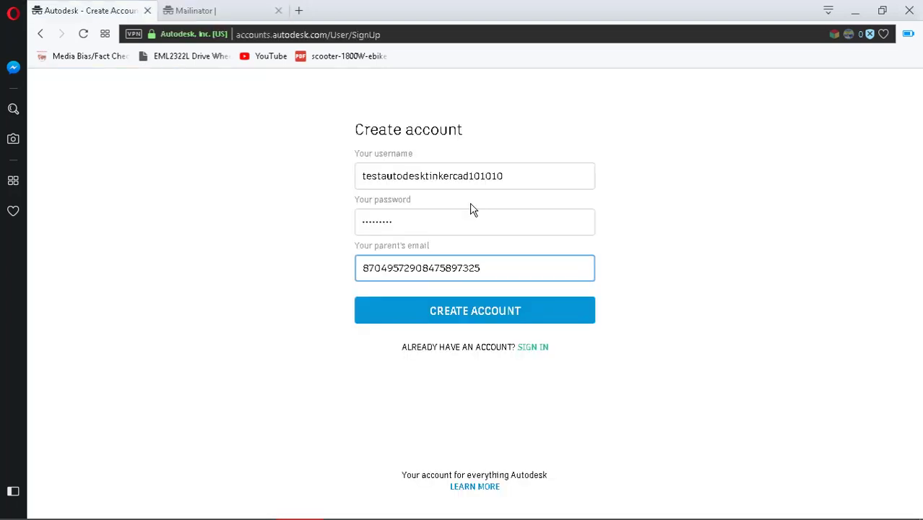
pyautogui.write('@mailinator.com')
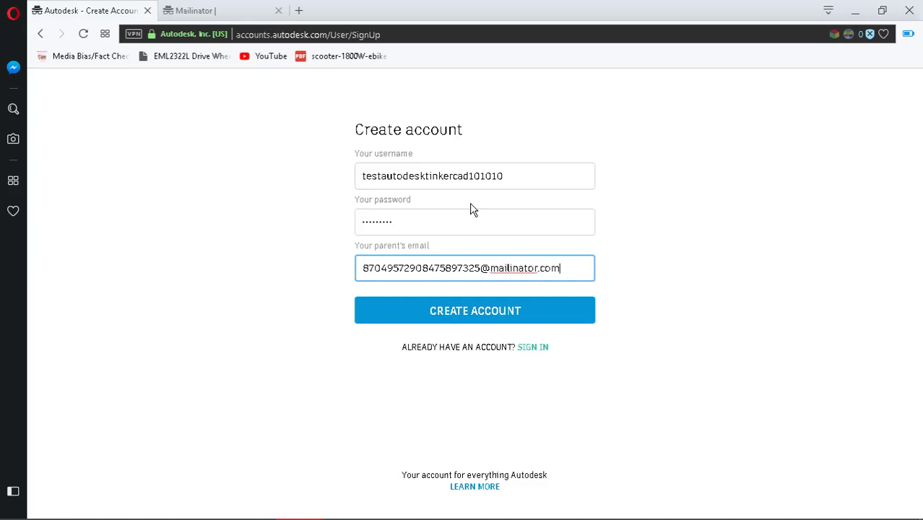
pyautogui.press('Return')
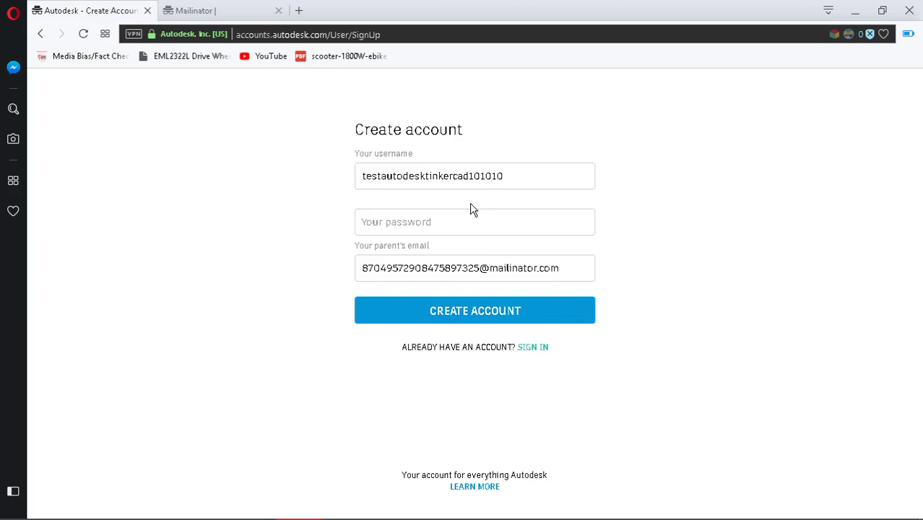
# Re-enter the account password after the rejected submission and resubmit
pyautogui.click(442, 228)
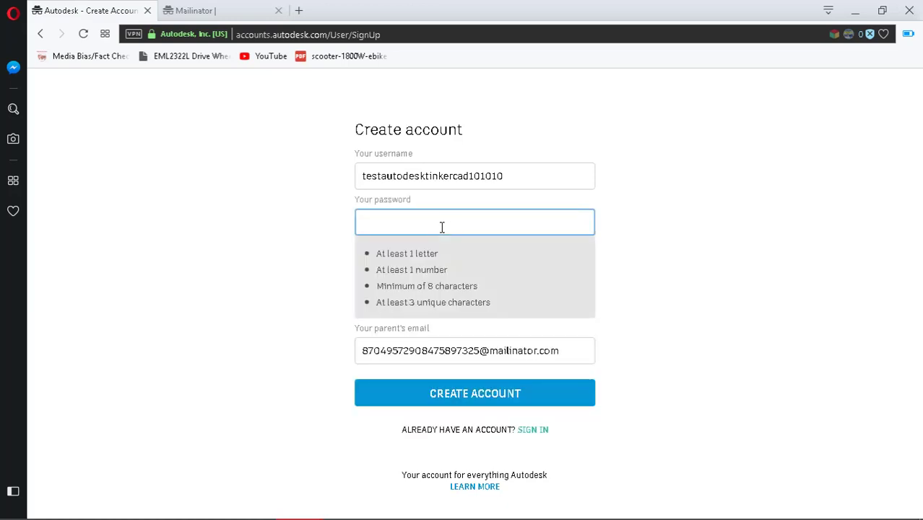
pyautogui.write('•••••••••')
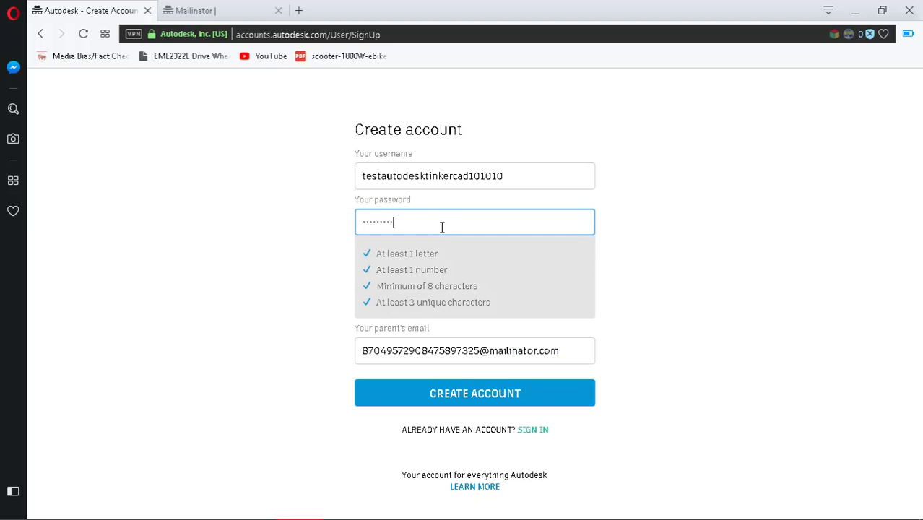
pyautogui.click(471, 315)
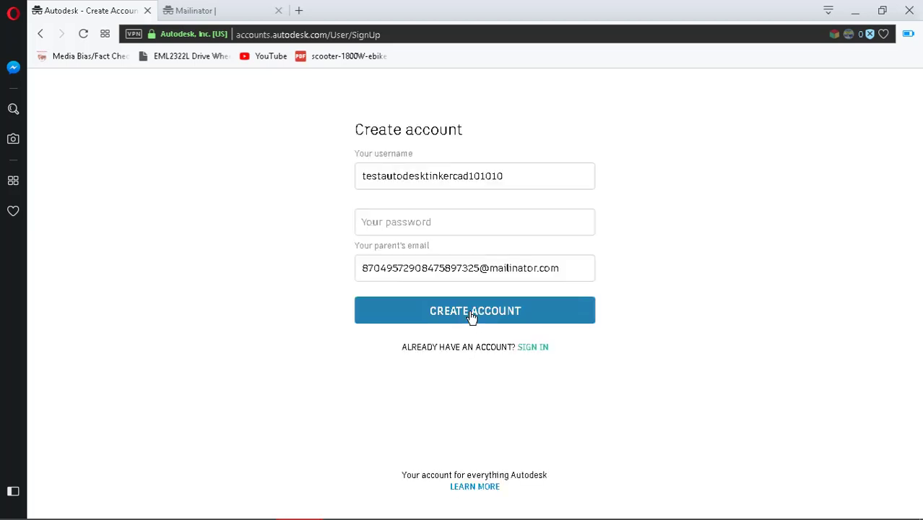
pyautogui.click(424, 228)
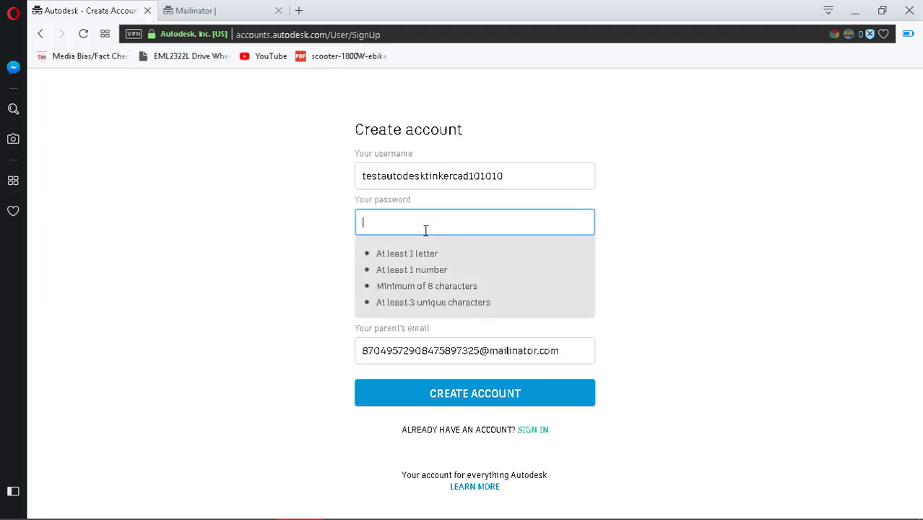
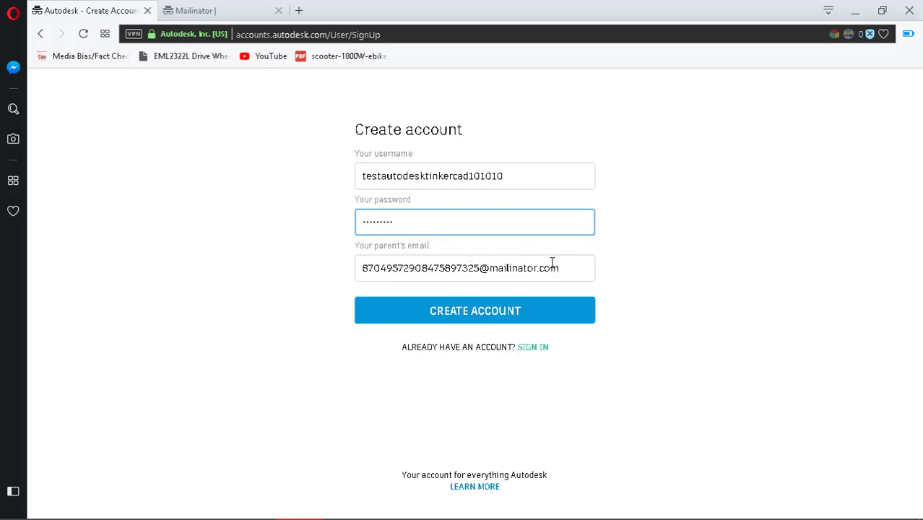
pyautogui.click(552, 265)
# Replace the username with a shorter one and submit the under-13 sign-up
pyautogui.click(520, 176)
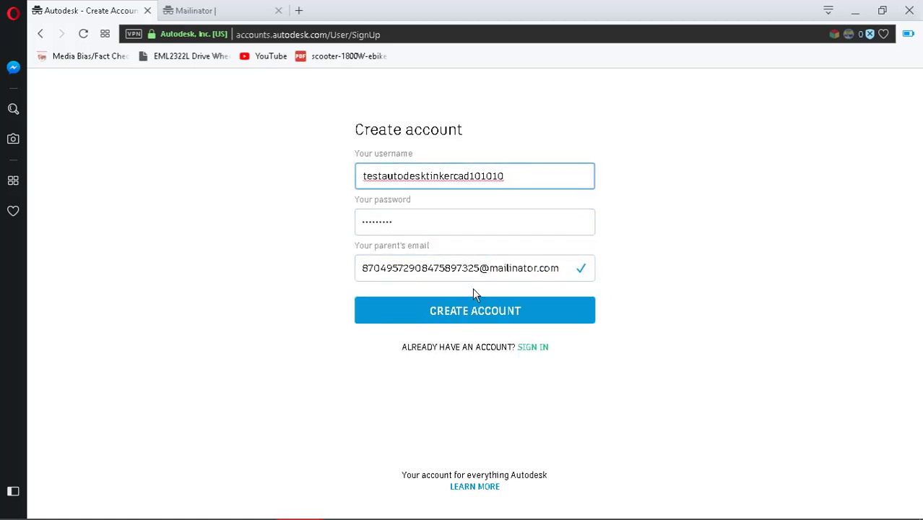
pyautogui.moveTo(520, 172); pyautogui.dragTo(349, 175)
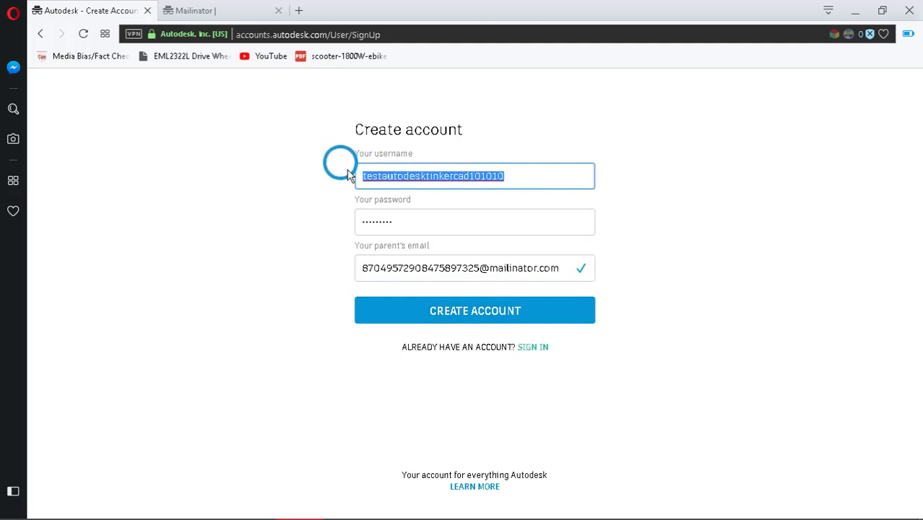
pyautogui.write('tinkerca')
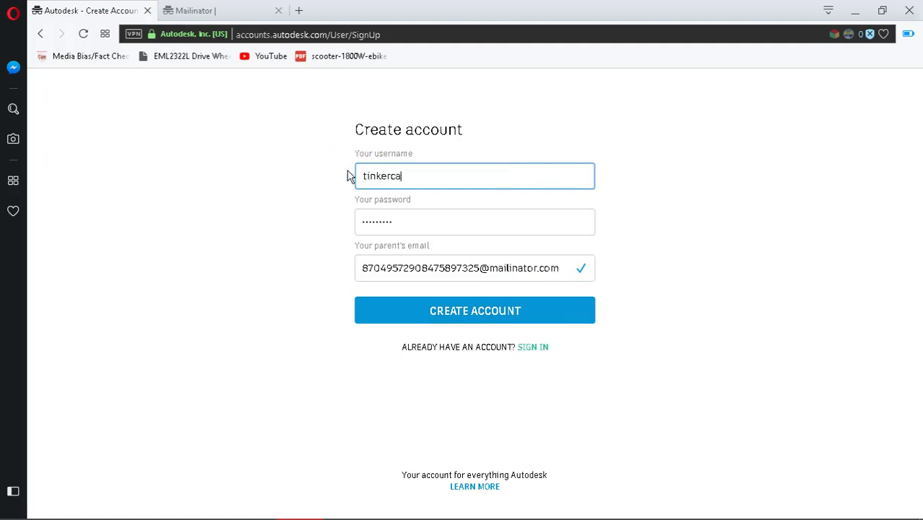
pyautogui.write('d10101')
pyautogui.click(430, 303)
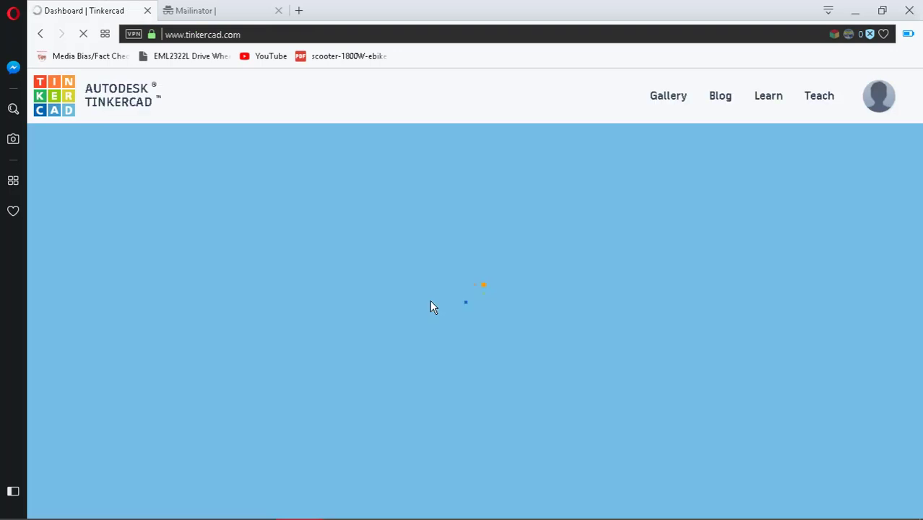
# Paste an invite code and undo it, then scroll through My recent designs
pyautogui.moveTo(588, 510)
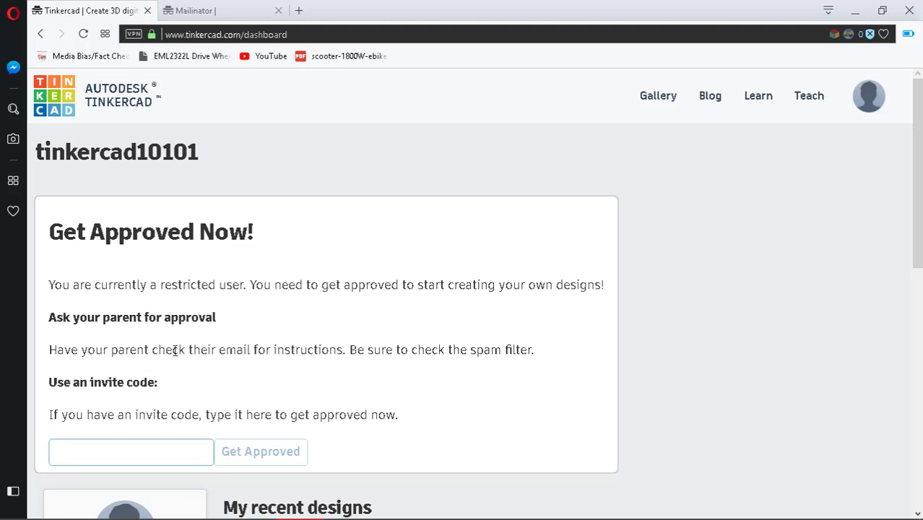
pyautogui.click(149, 452)
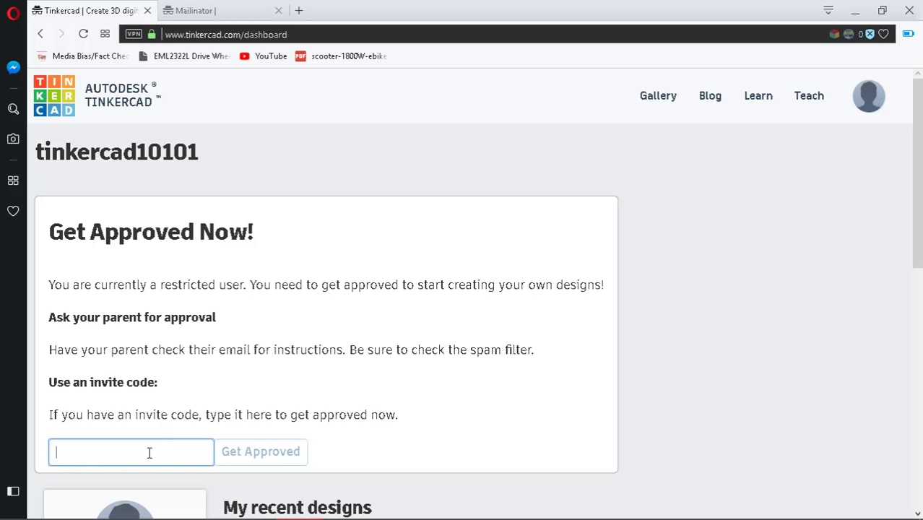
pyautogui.hotkey('ctrl', 'v')
pyautogui.hotkey('ctrl', 'z')
pyautogui.click(149, 452)
pyautogui.scroll(-3, 148, 452)
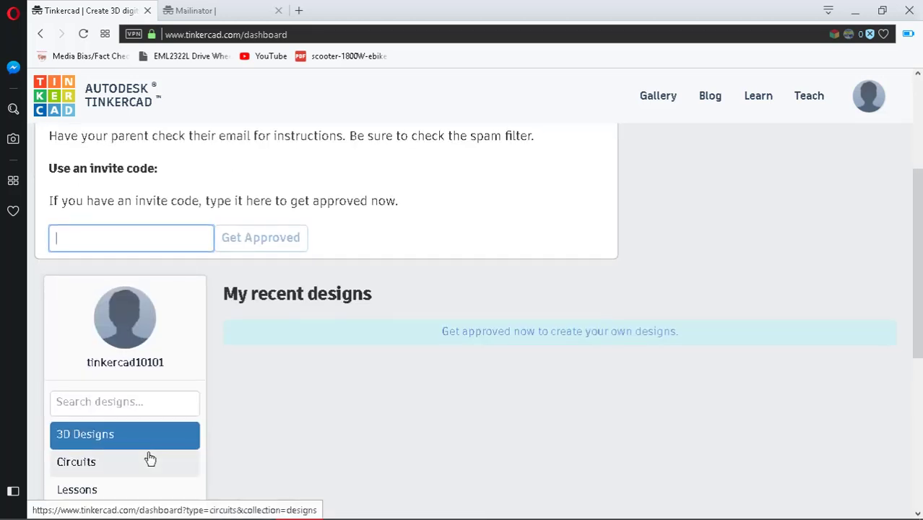
pyautogui.scroll(1, 149, 458)
pyautogui.scroll(3, 149, 458)
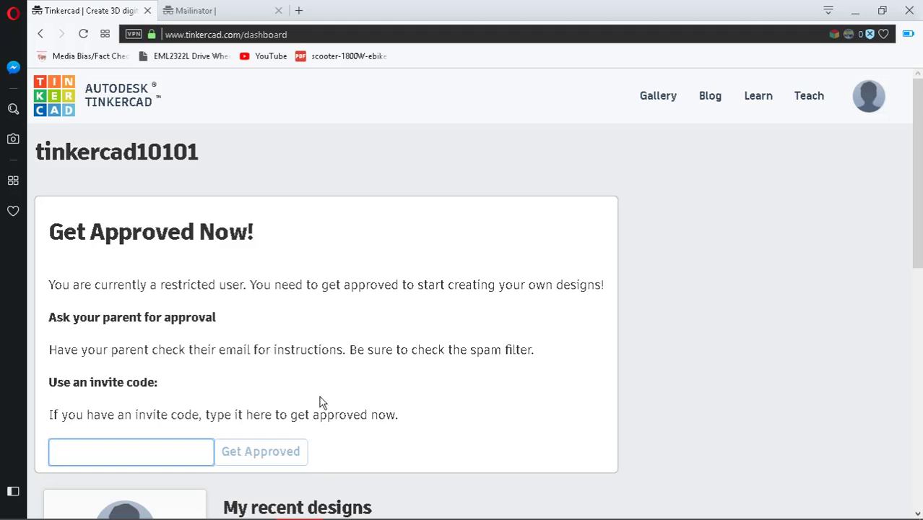
# Log out of the restricted account and start a new sign-up with birthday January 1, 2002
pyautogui.click(858, 108)
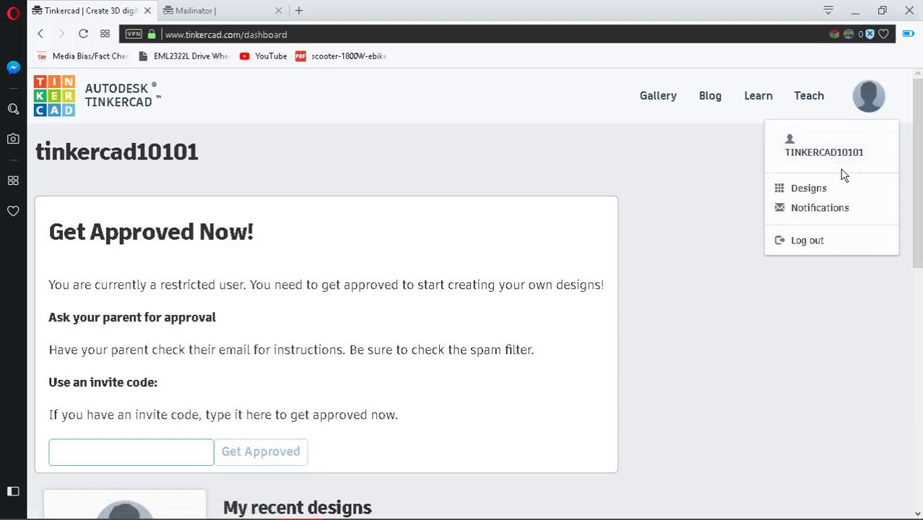
pyautogui.click(833, 240)
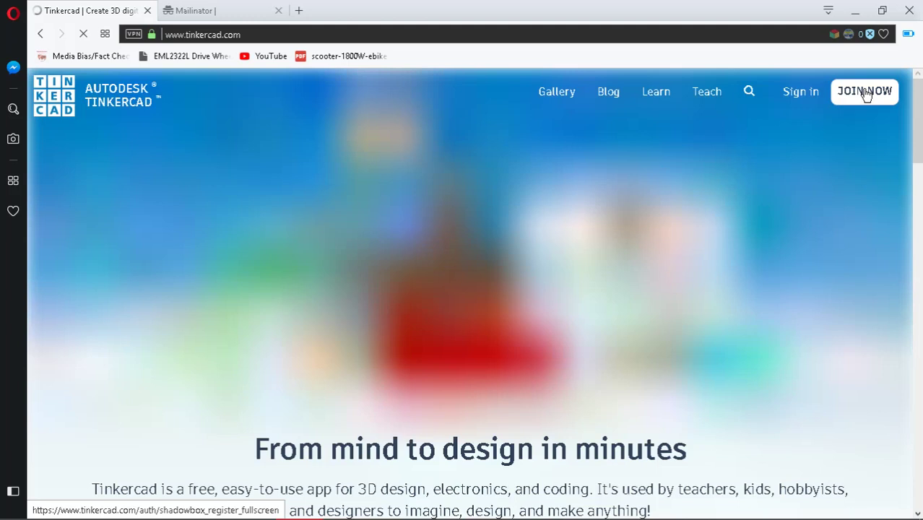
pyautogui.click(867, 97)
pyautogui.click(401, 224)
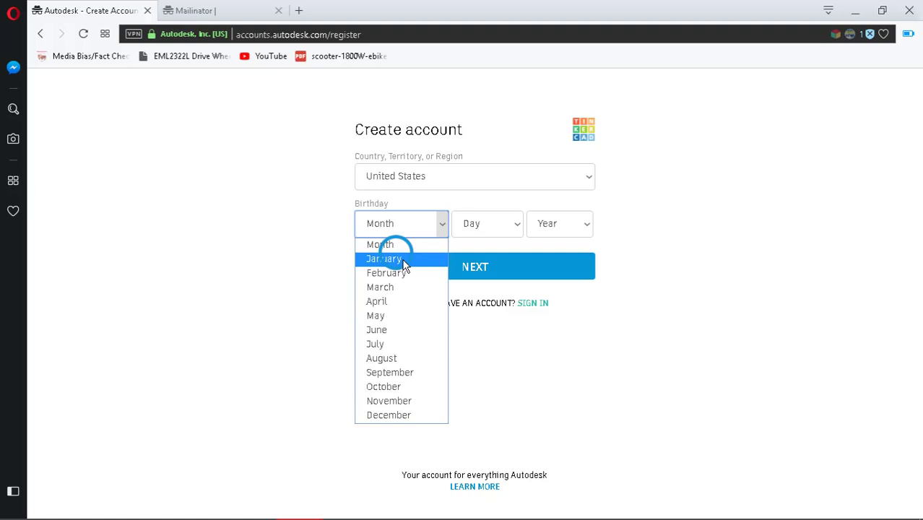
pyautogui.click(405, 260)
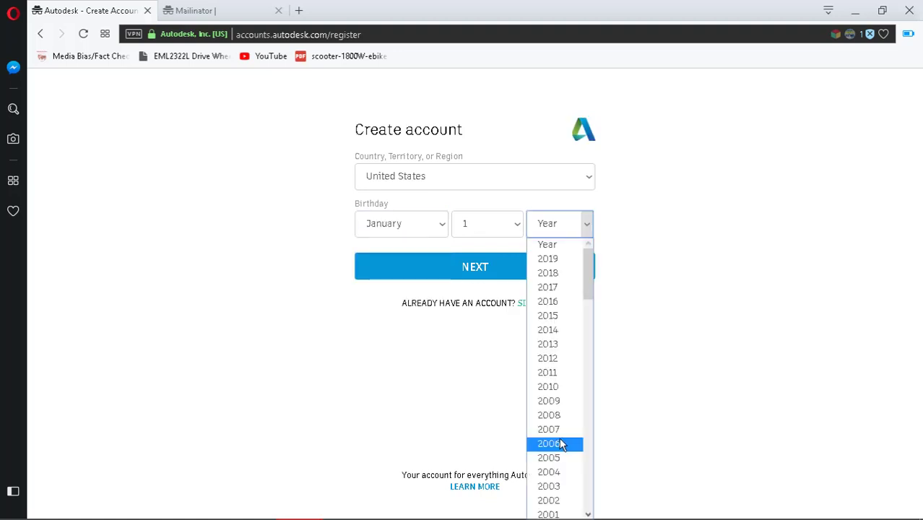
pyautogui.click(549, 500)
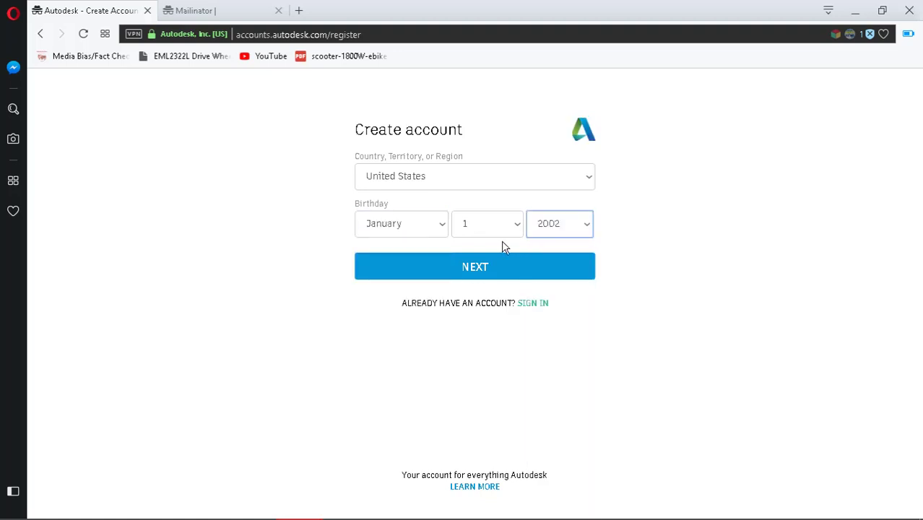
# Continue to the email step and enter a Gmail address, which proves already registered
pyautogui.click(504, 269)
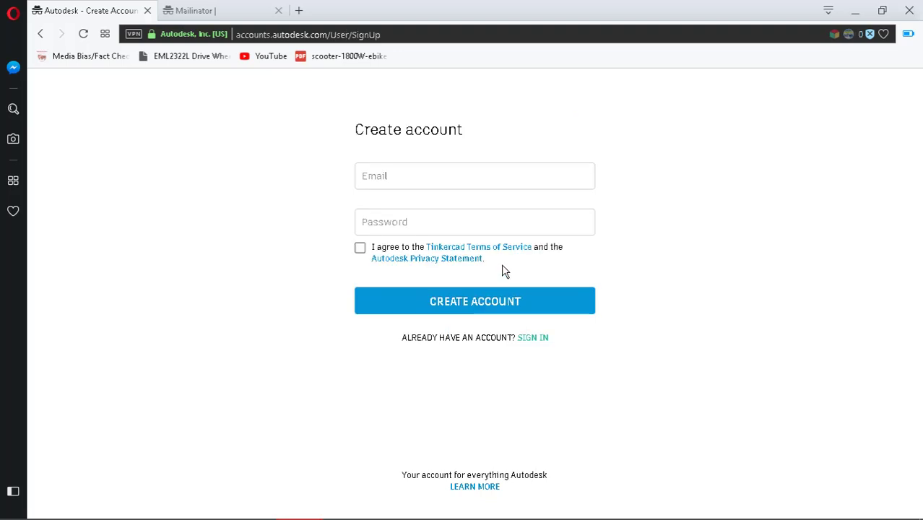
pyautogui.click(418, 169)
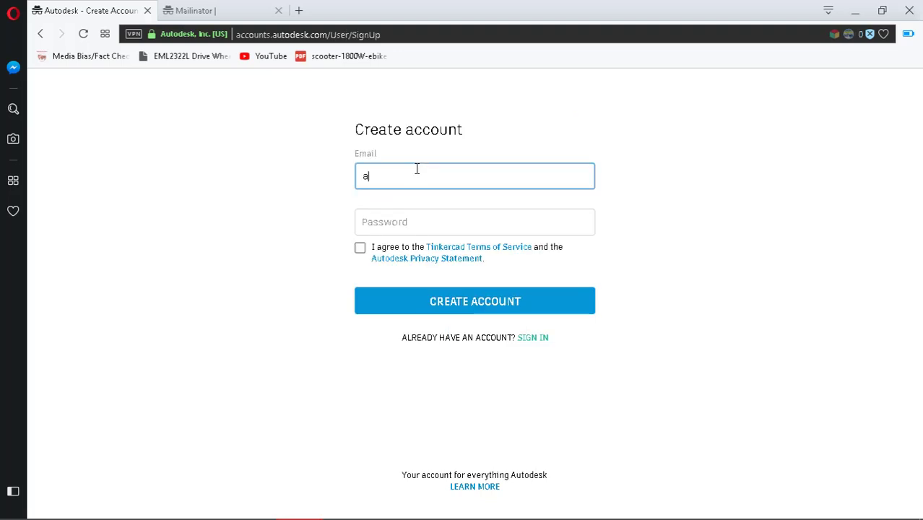
pyautogui.press('Tab')
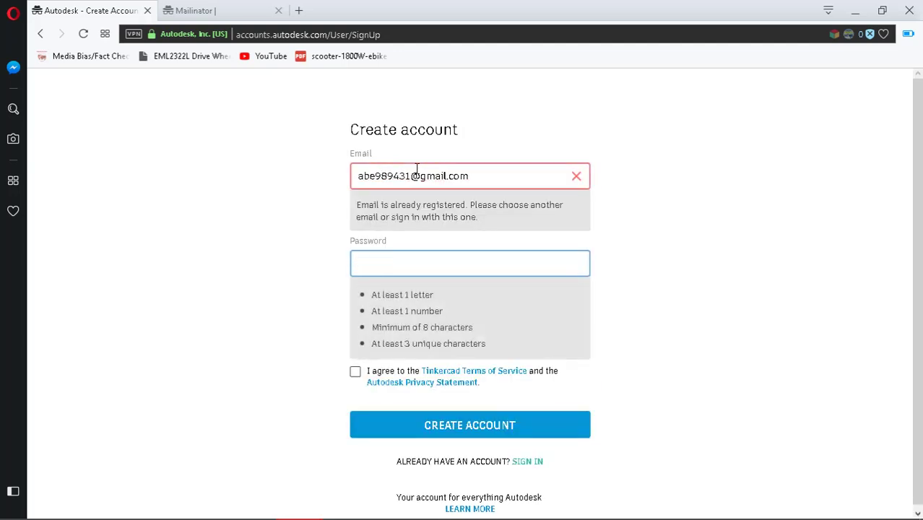
# Replace it with a second Gmail address, which is also rejected
pyautogui.moveTo(471, 174); pyautogui.dragTo(336, 175)
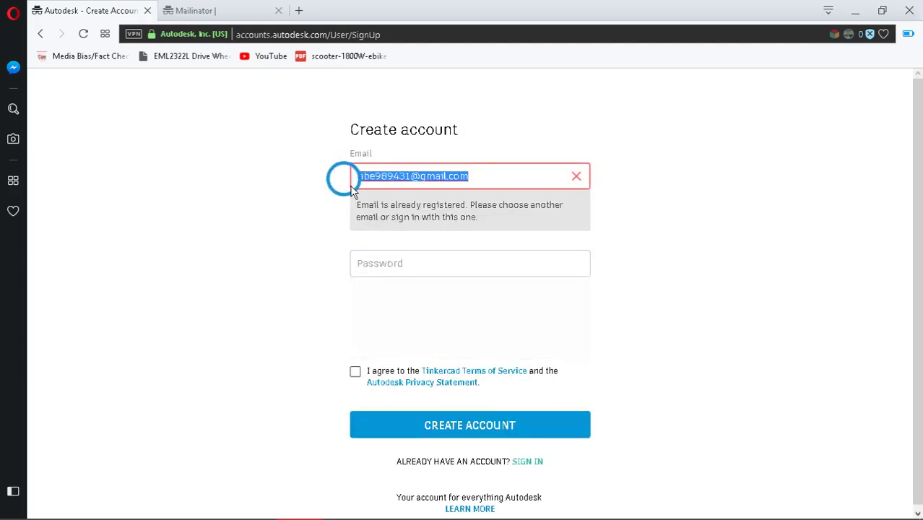
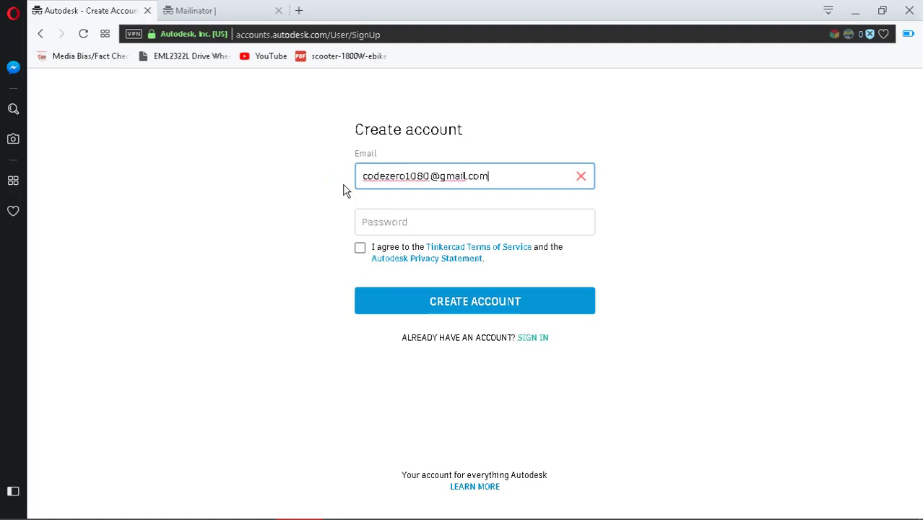
pyautogui.press('Tab')
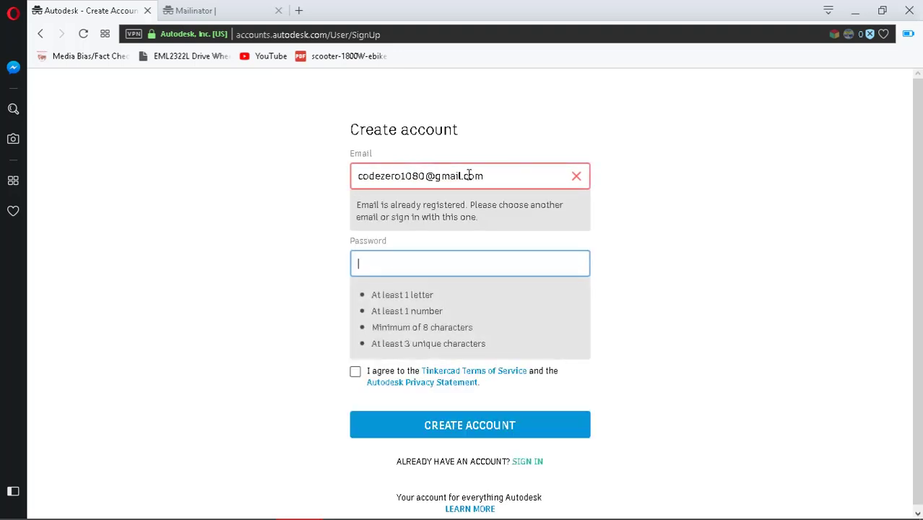
# Replace it again with a third, unregistered Gmail address
pyautogui.moveTo(471, 176); pyautogui.dragTo(335, 179)
pyautogui.press('BackSpace')
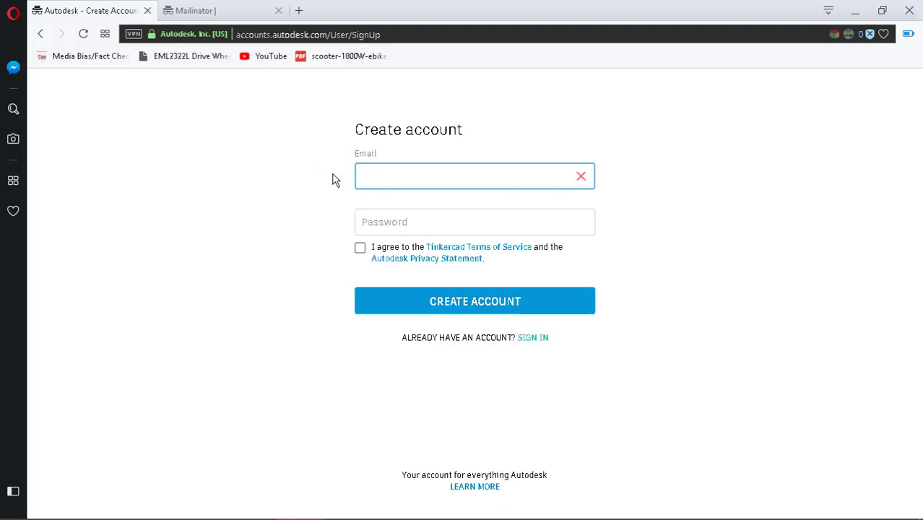
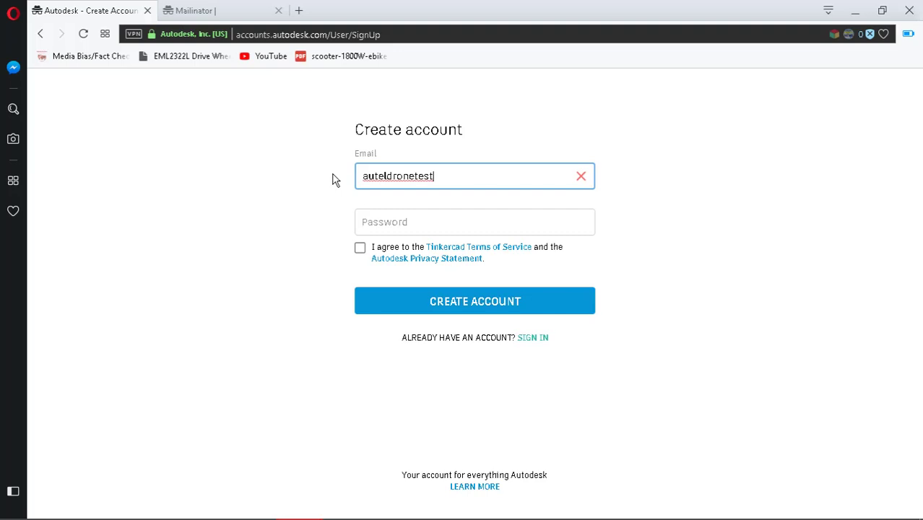
pyautogui.press('Tab')
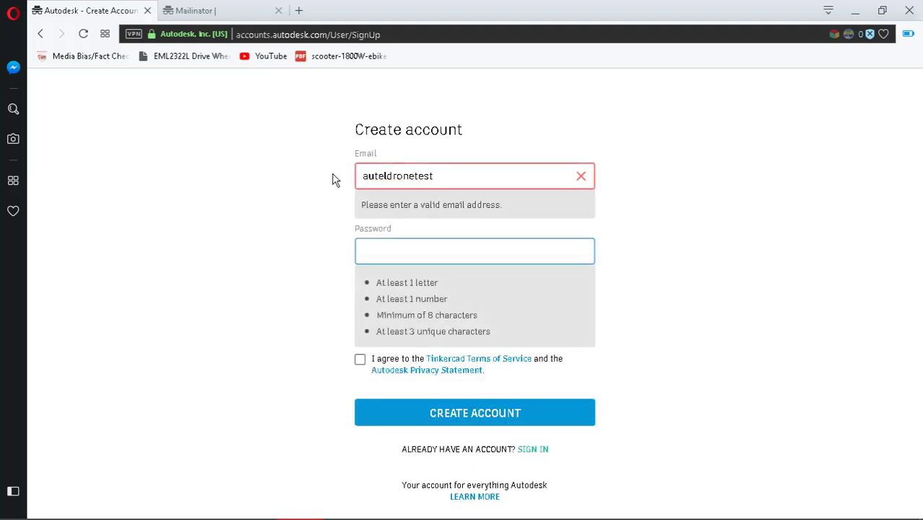
pyautogui.click(459, 177)
pyautogui.write('@gmail.com')
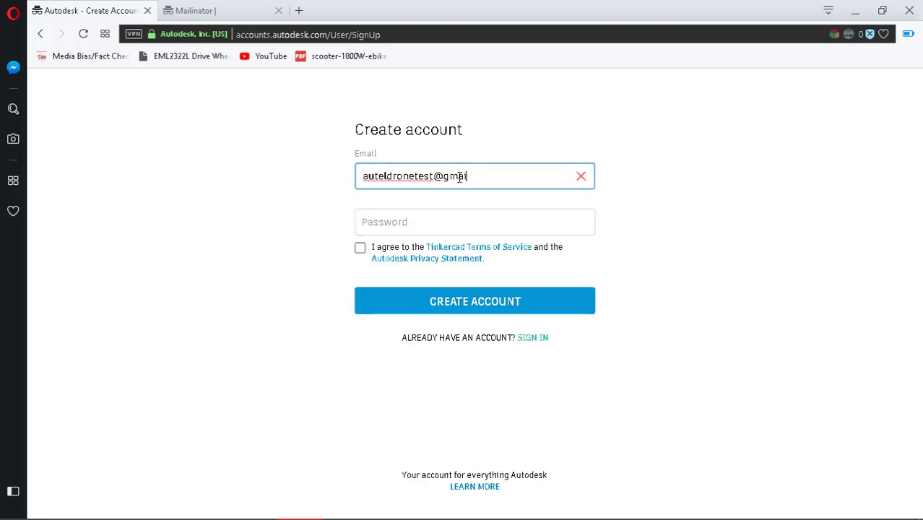
pyautogui.press('Tab')
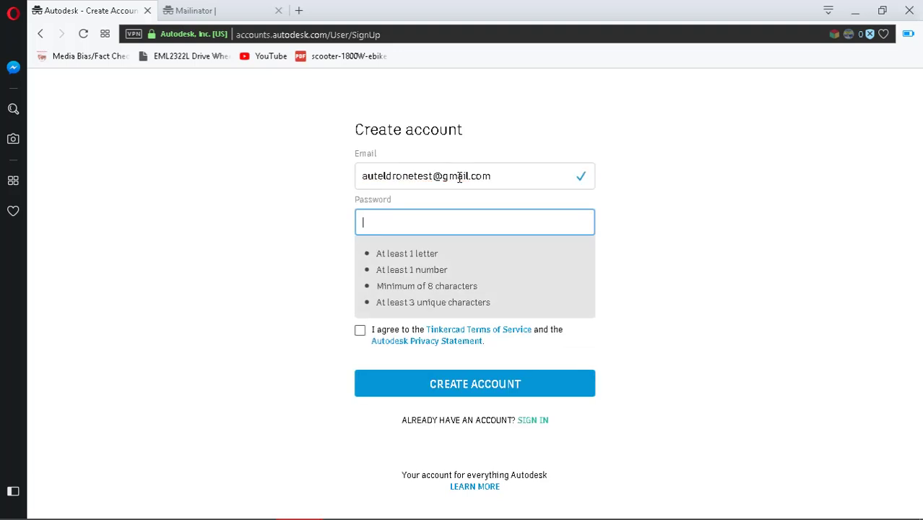
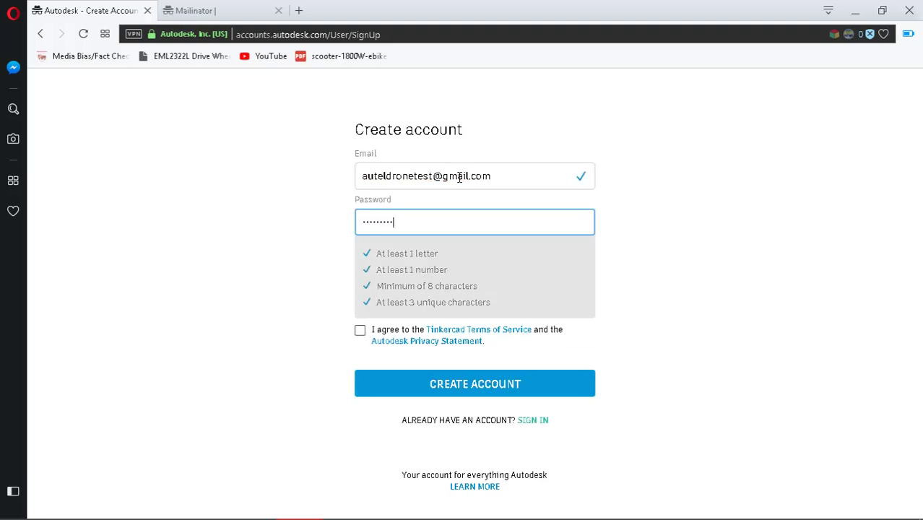
# Enter a password, accept the Terms of Service, and create the 13+ account
pyautogui.click(360, 248)
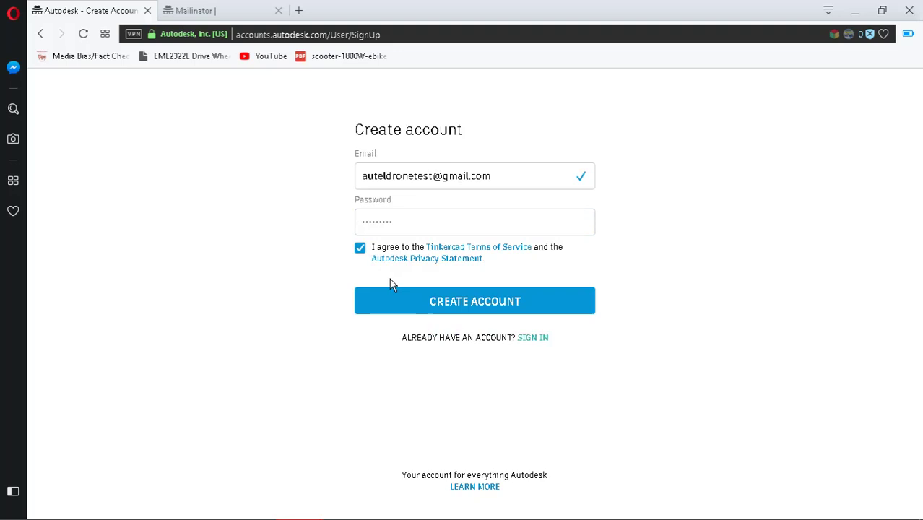
pyautogui.click(404, 312)
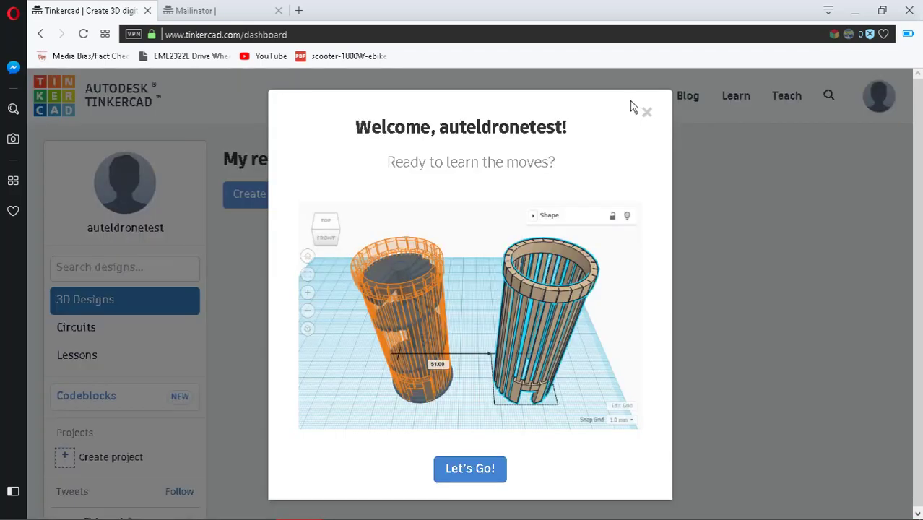
# Close the Welcome dialog on the new account's dashboard
pyautogui.click(645, 112)
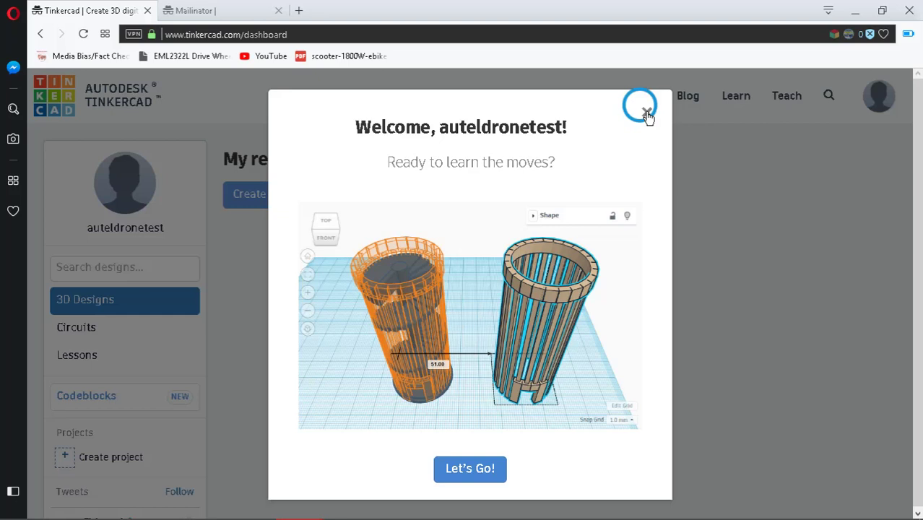